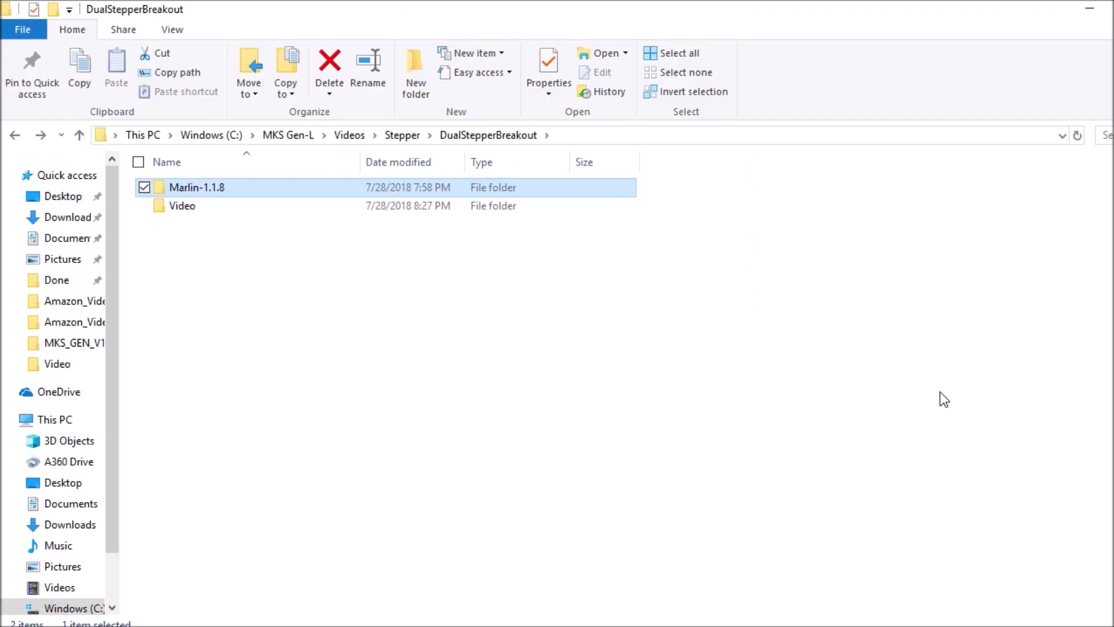
Open the Marlin.ino sketch from the Marlin folder inside Marlin-1.1.8 in the Arduino IDE
double_click(283, 196)
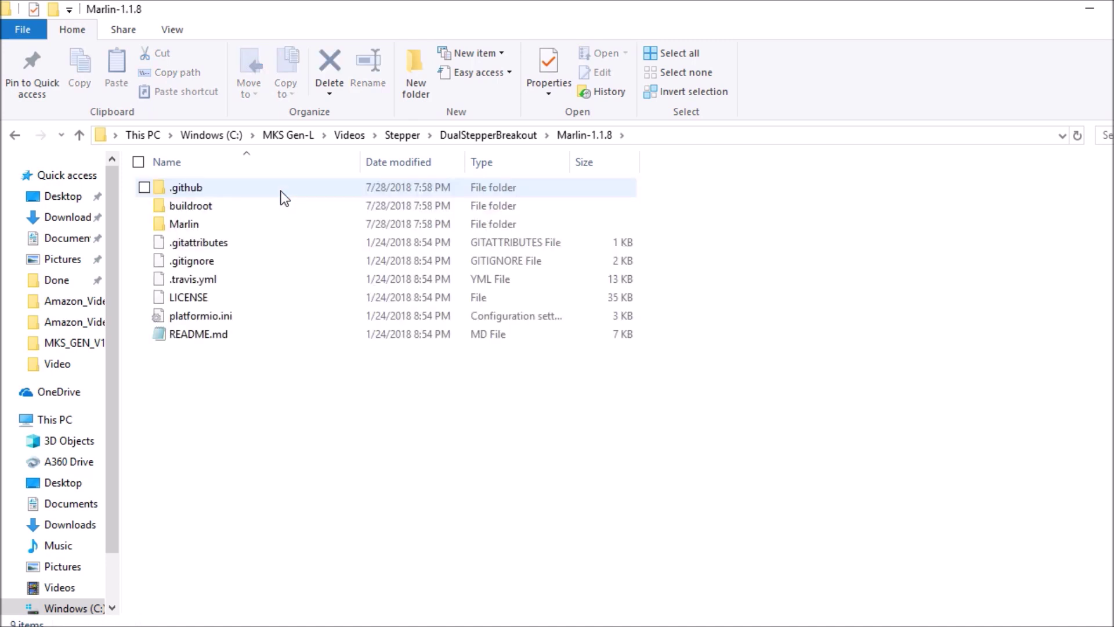
double_click(214, 229)
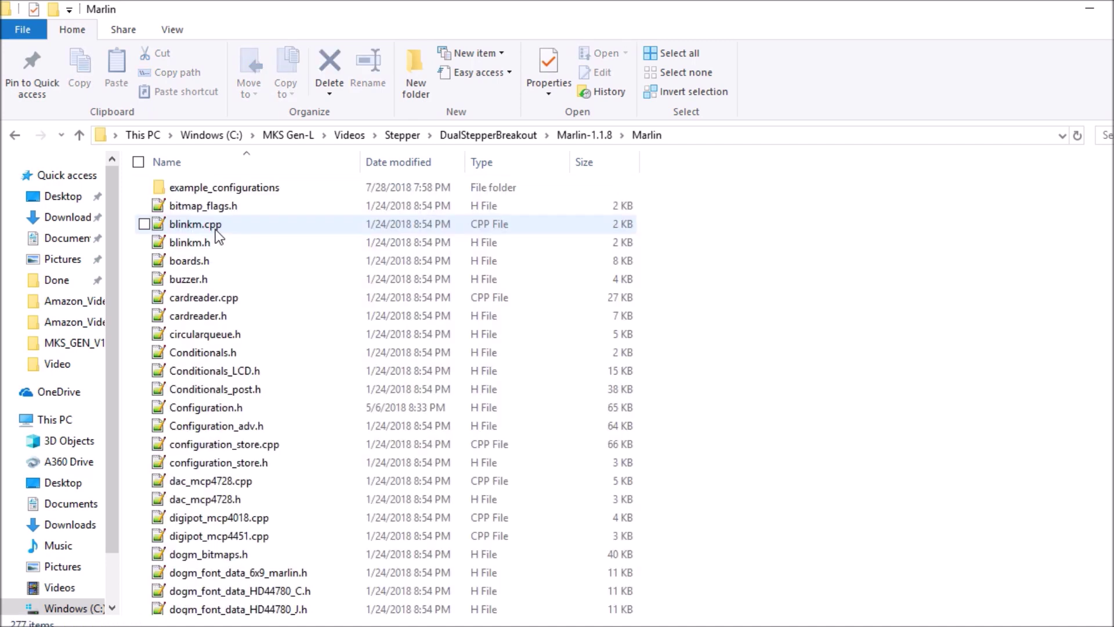
type("mar")
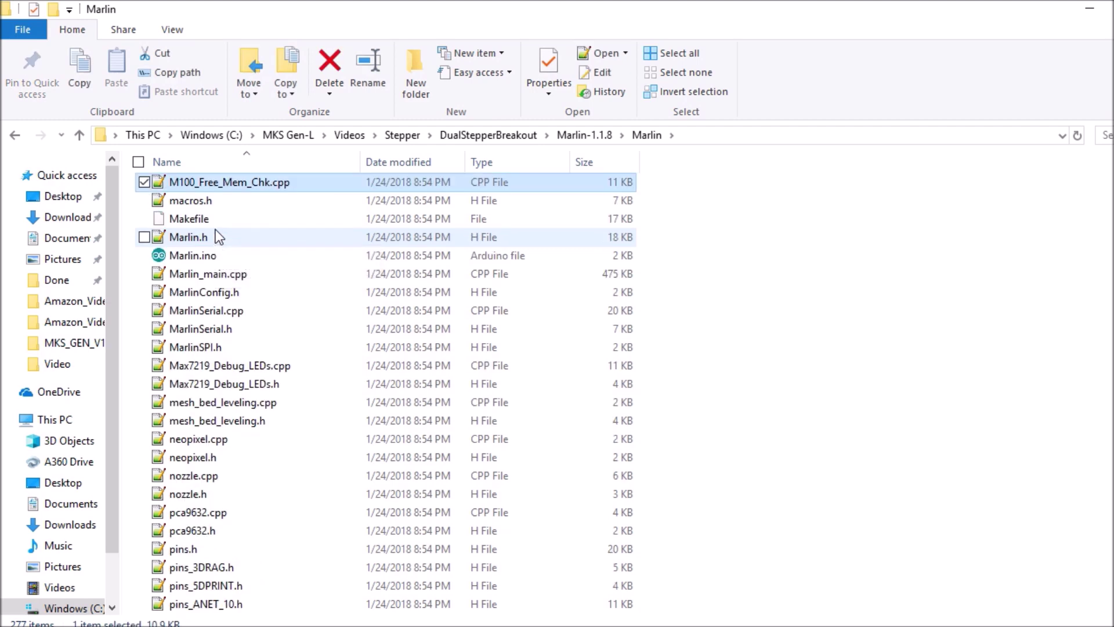
key("Down")
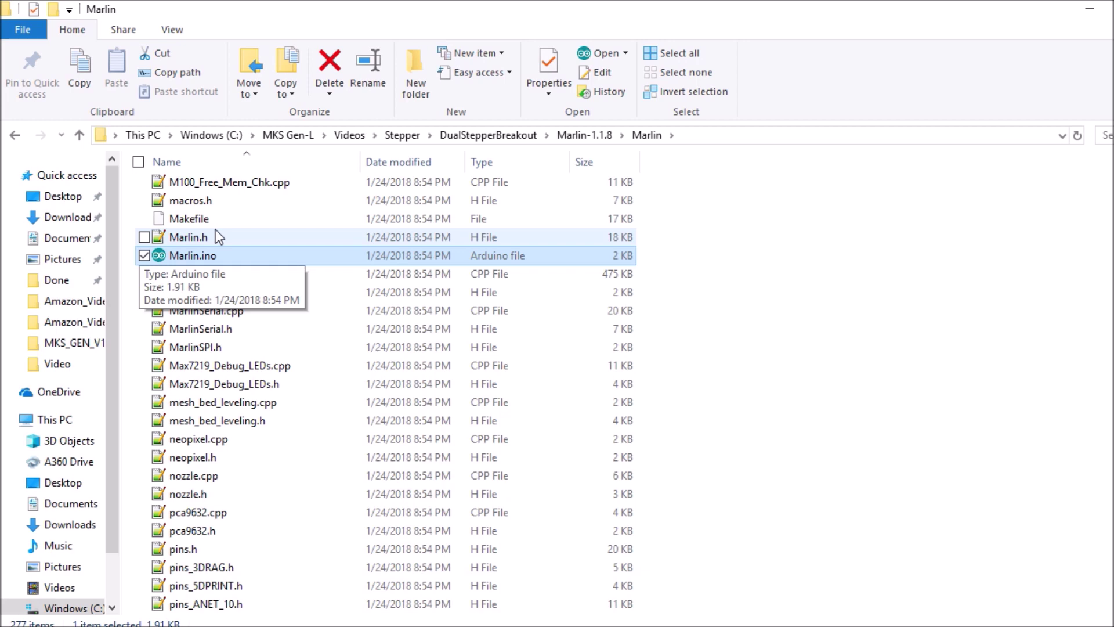
key("Return")
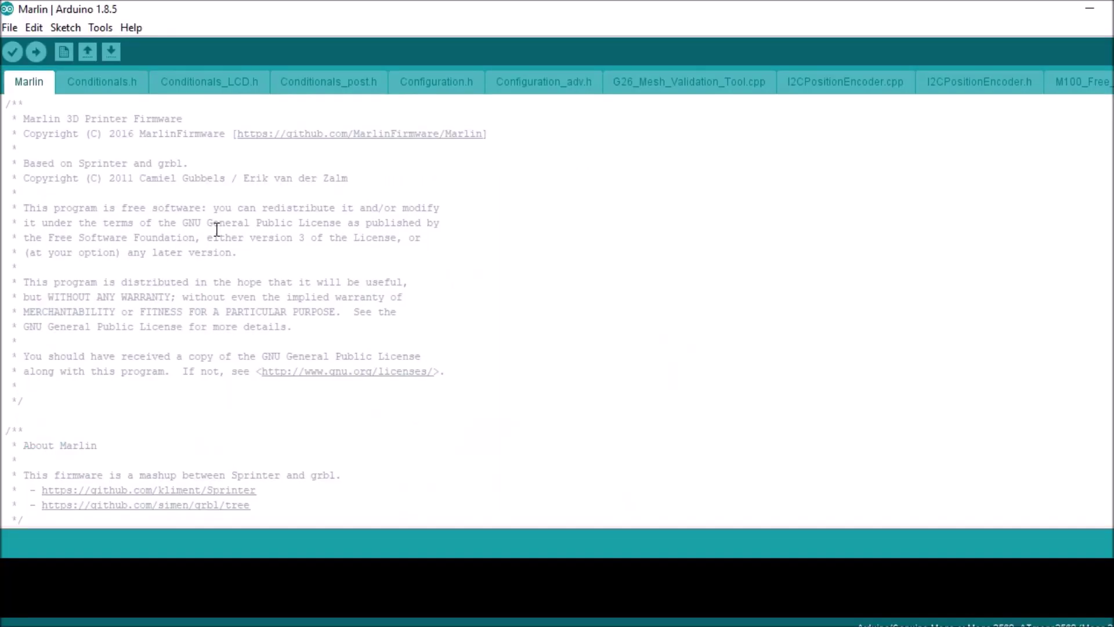
Search Configuration.h for "motherboard" and go to the line that defines MOTHERBOARD
left_click(425, 85)
left_click(517, 263)
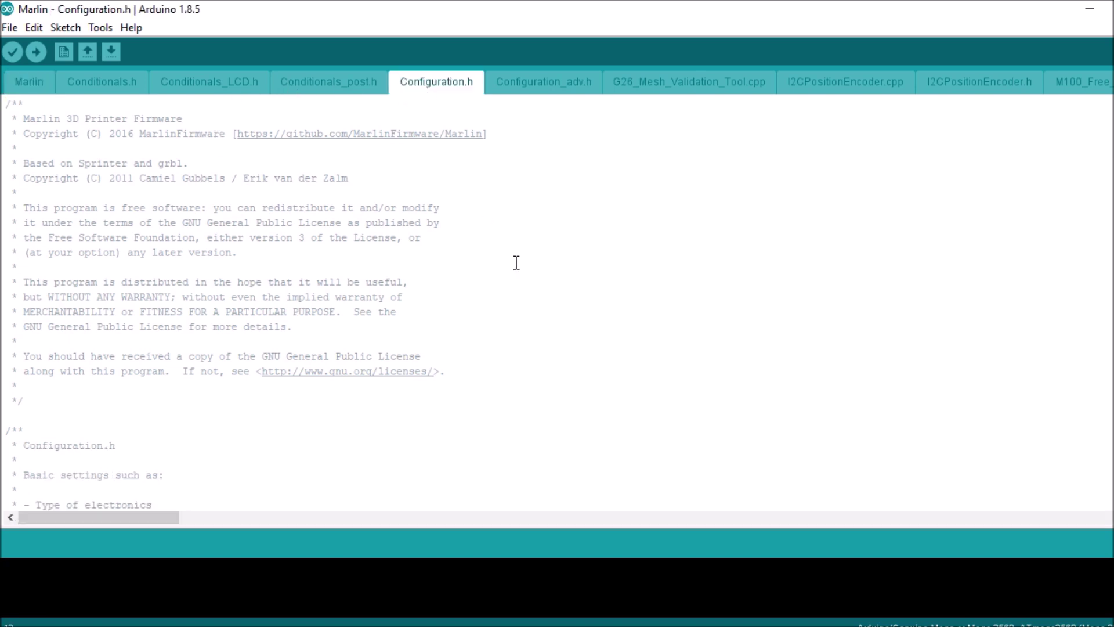
key("ctrl+f")
type("moth")
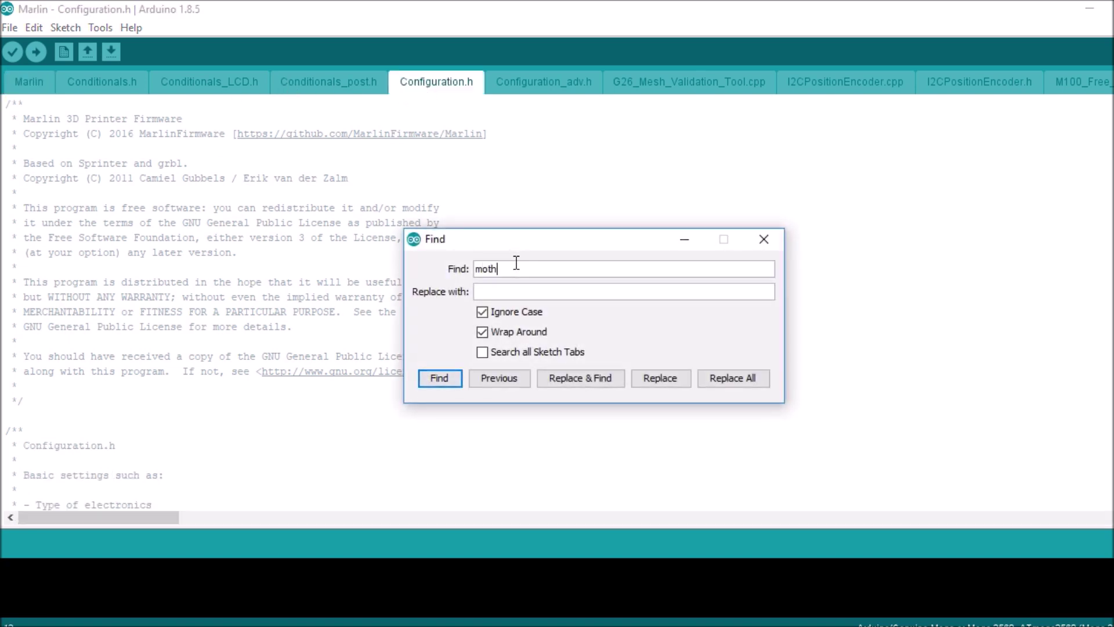
type("erboard")
key("Return")
key("Return")
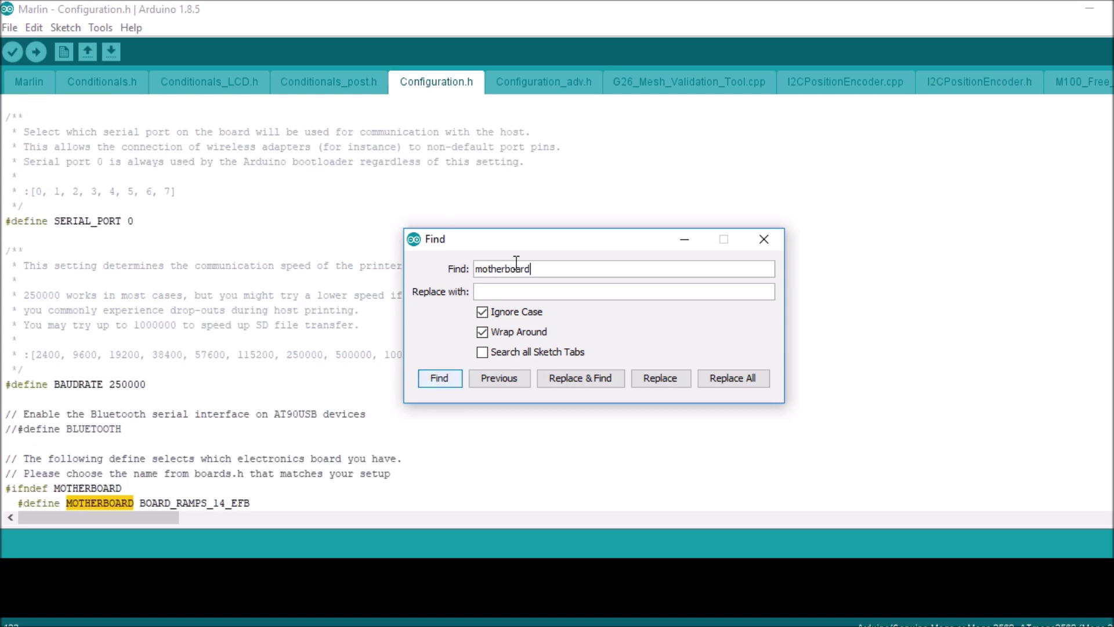
key("Escape")
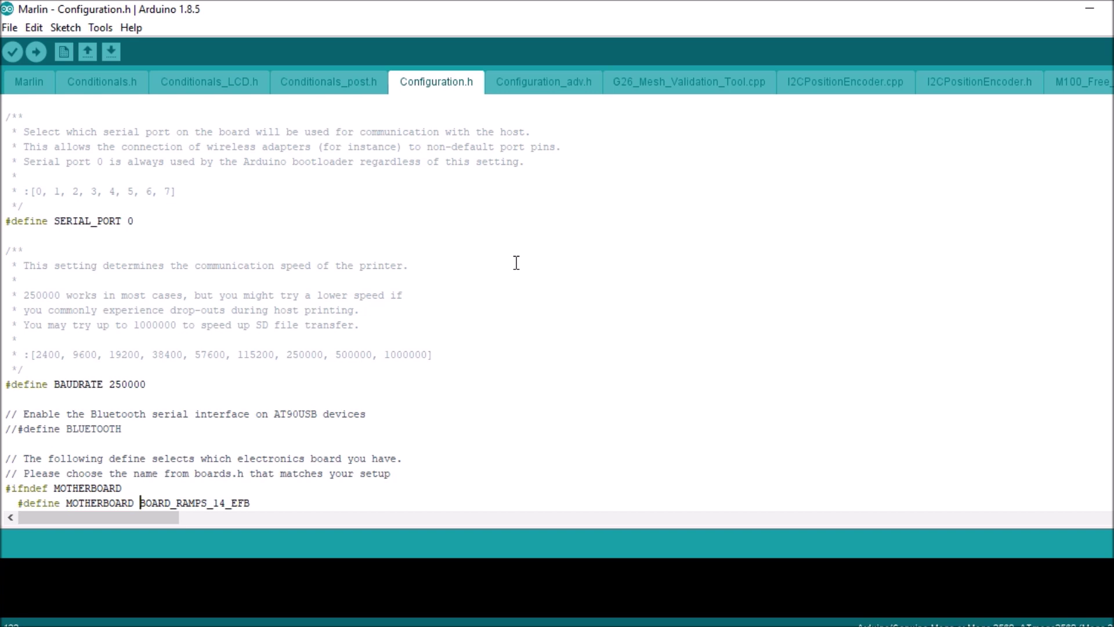
Highlight the board name assigned to MOTHERBOARD to check which electronics board is configured
key("shift+Right")
key("shift+Right")
key("shift+Right")
key("shift+Right")
key("shift+Right")
key("shift+Right")
key("shift+Right")
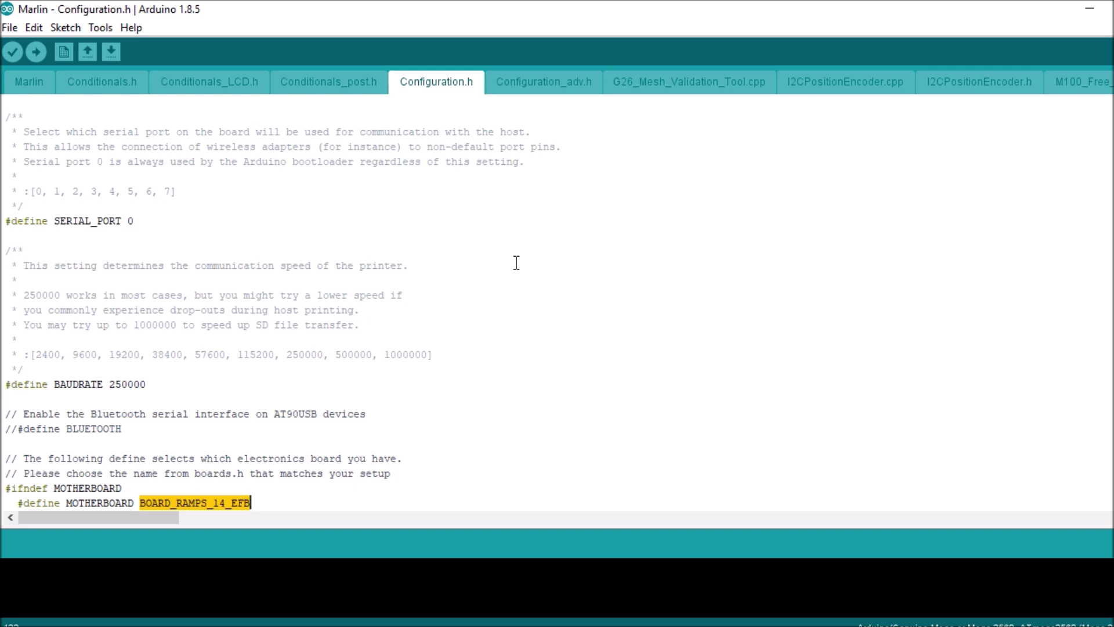
left_click(516, 263)
Search Configuration.h for DEFAULT_AXIS_STEPS_PER_UNIT and go to its definition
key("ctrl+f")
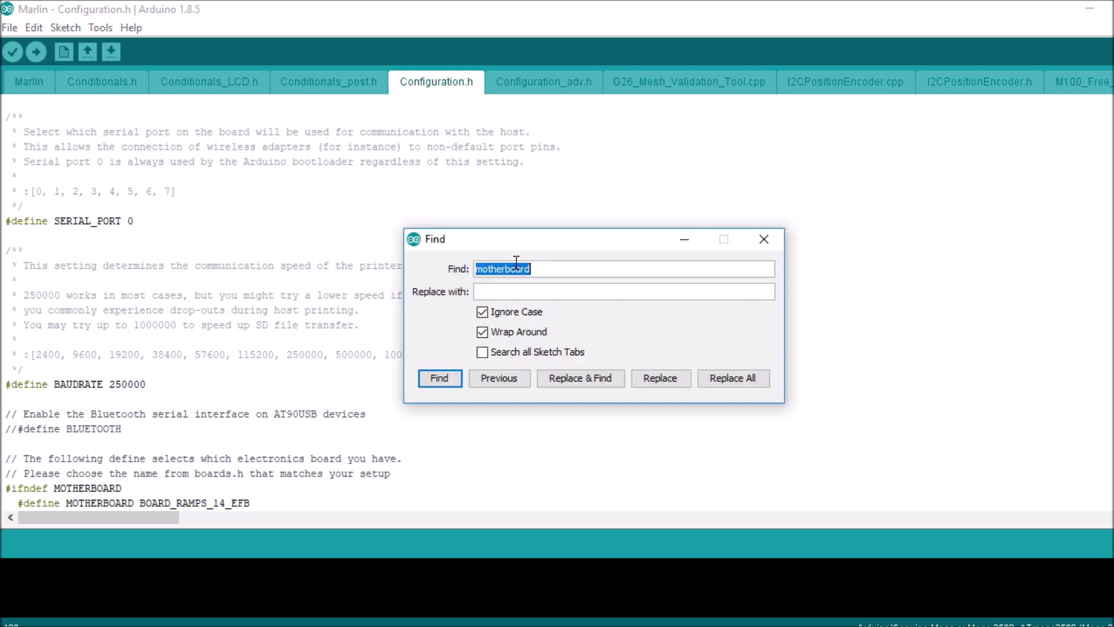
type("DEFAULT_AXIS_STEPS_PER_UNIT")
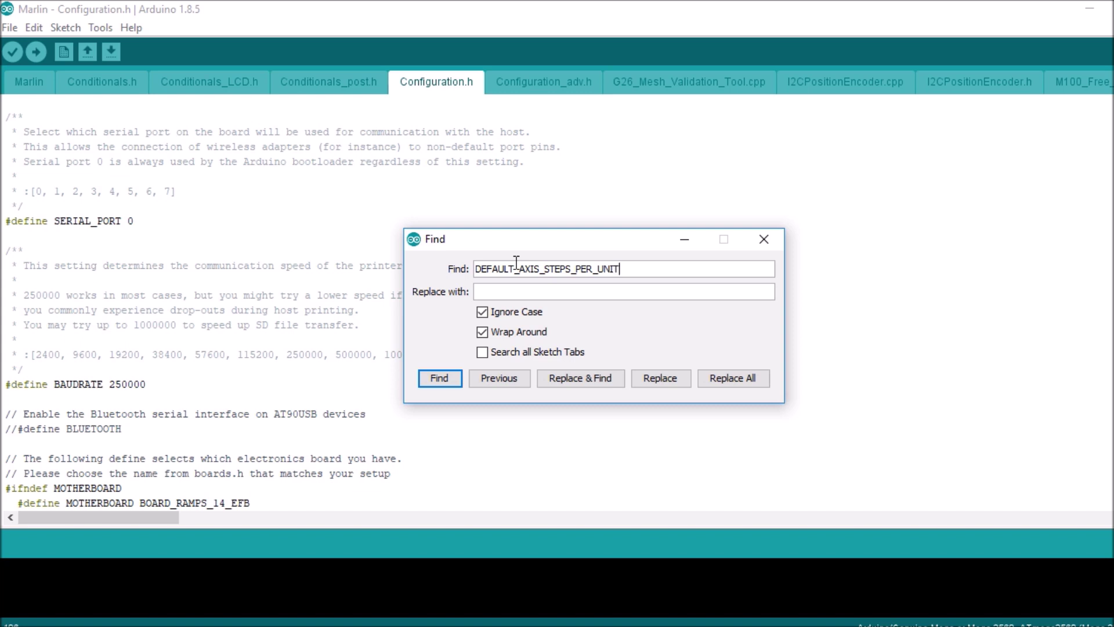
key("Return")
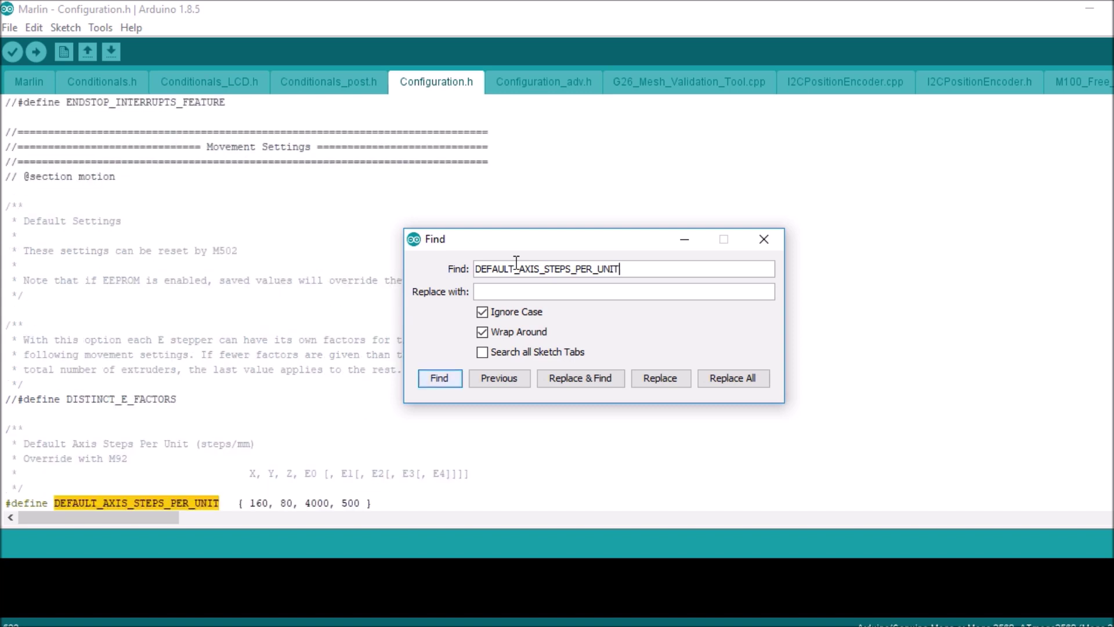
key("Escape")
key("Down")
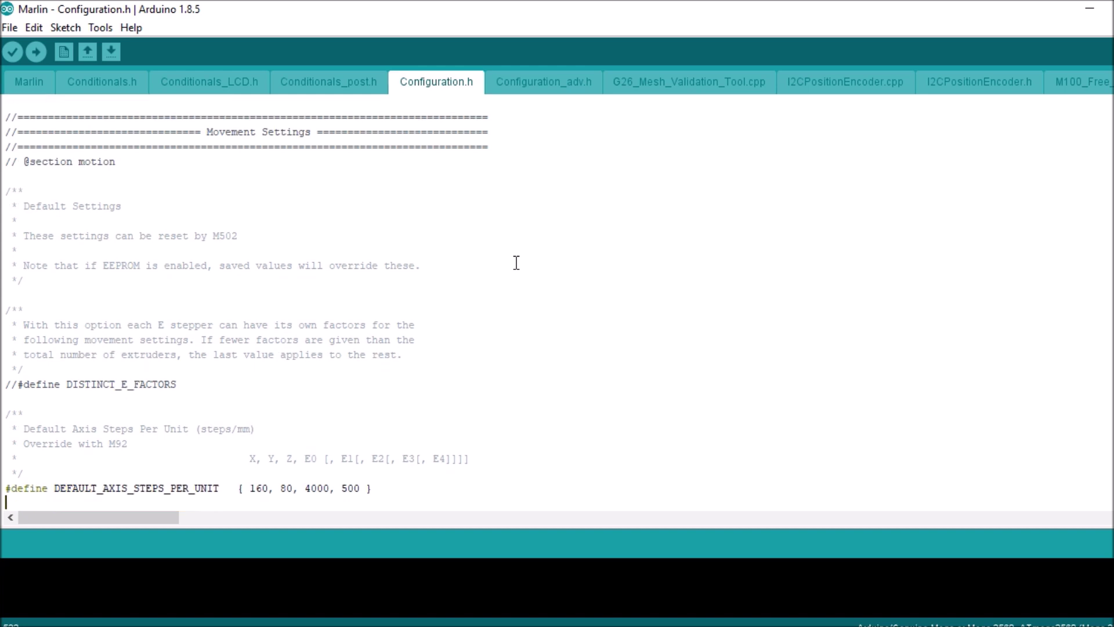
Review the X, Y, Z and extruder values of DEFAULT_AXIS_STEPS_PER_UNIT, and dismiss the notice about board and library updates
left_click_drag(273, 494, 252, 486)
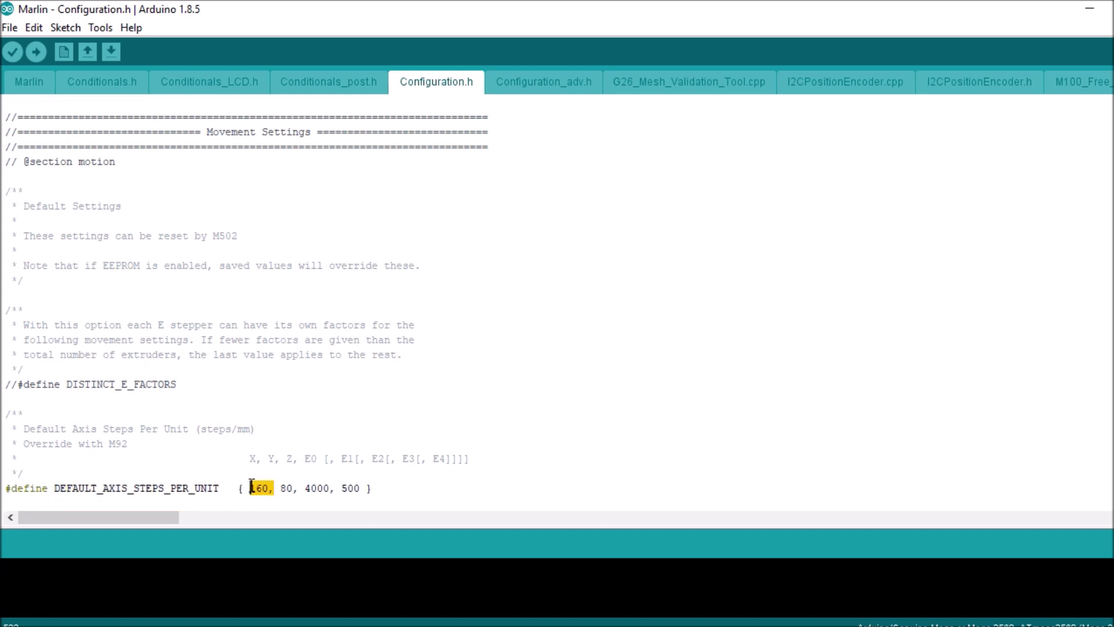
double_click(290, 488)
left_click_drag(334, 487, 306, 488)
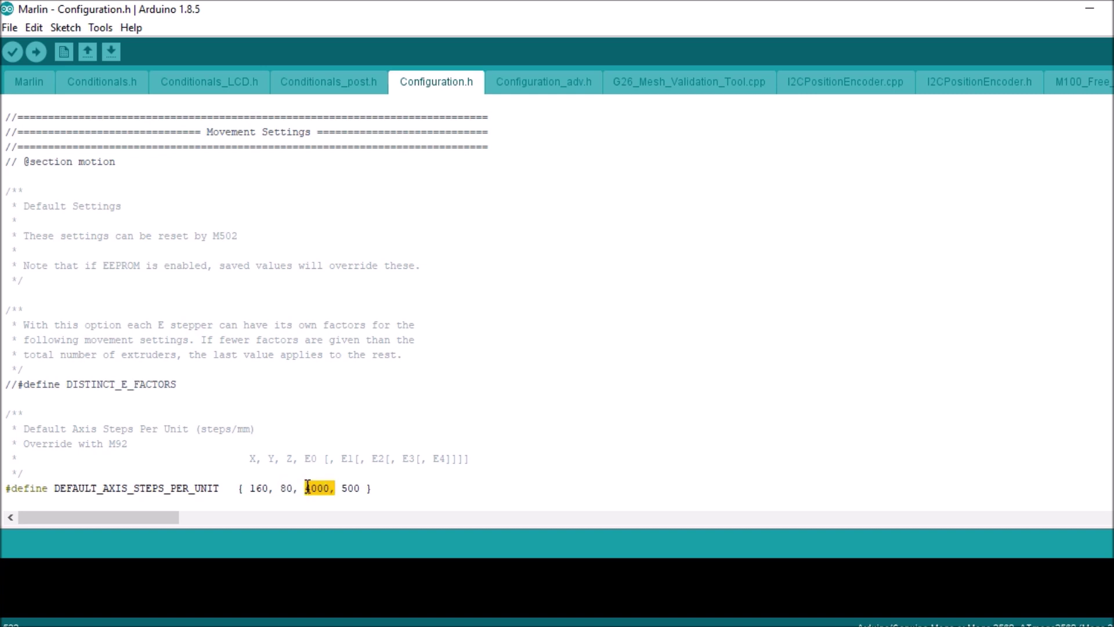
left_click_drag(361, 492, 341, 494)
double_click(285, 488)
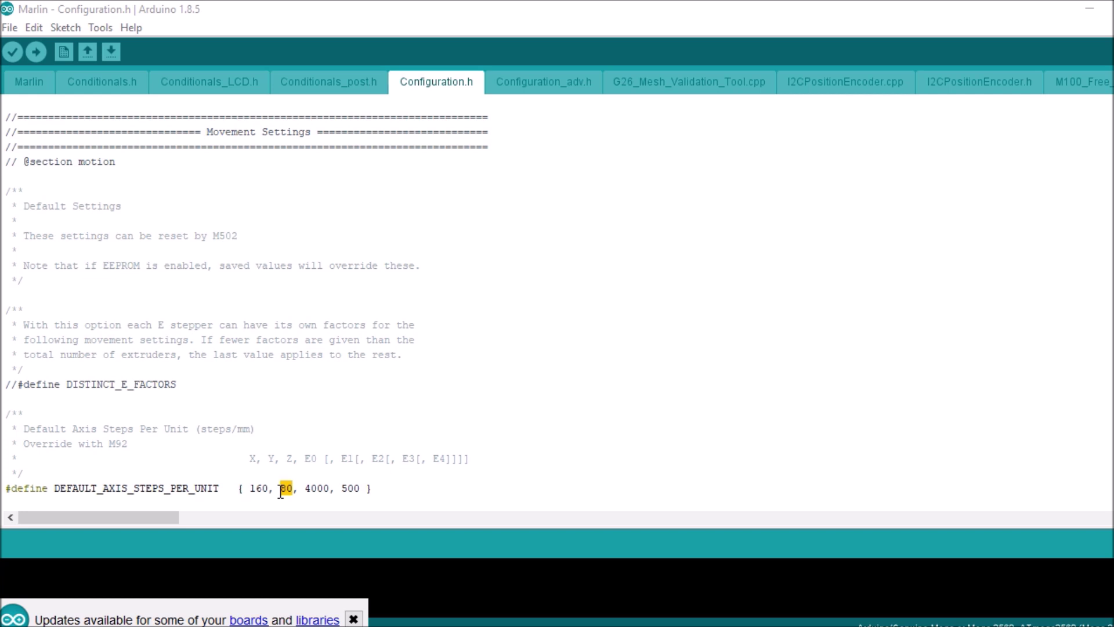
left_click(354, 619)
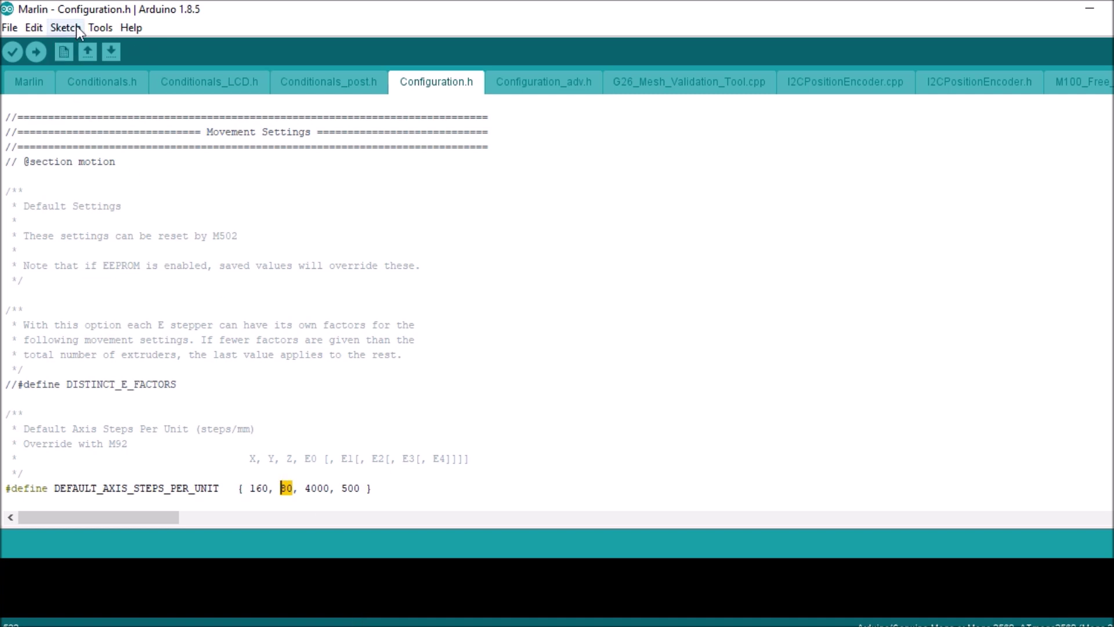
Check the selected board, processor and port, and upload the Marlin firmware to the board
left_click(98, 28)
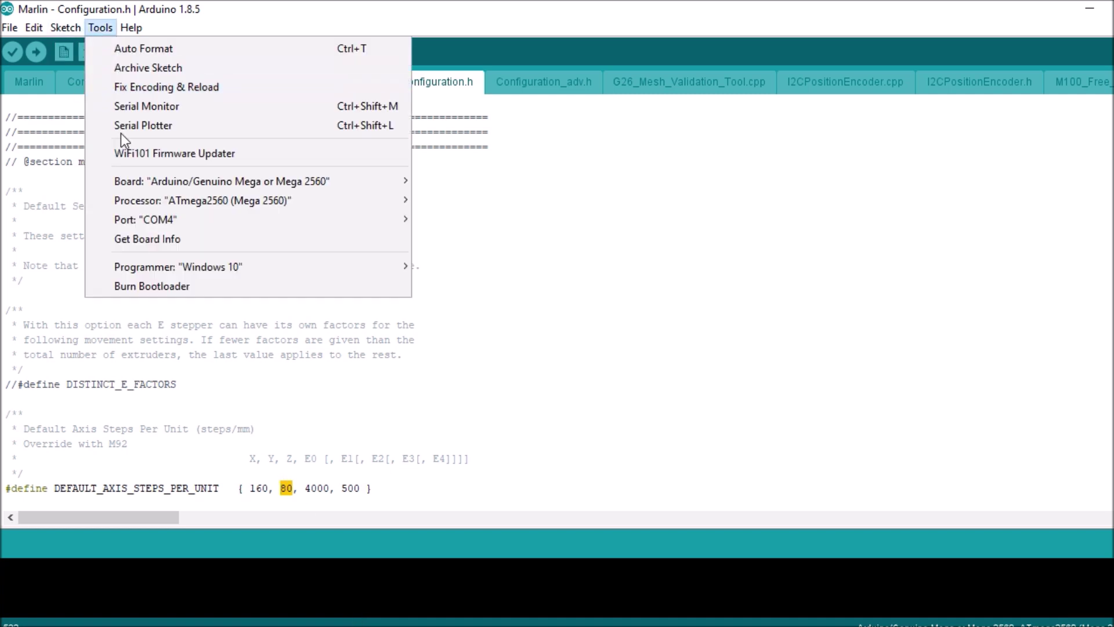
mouse_move(146, 219)
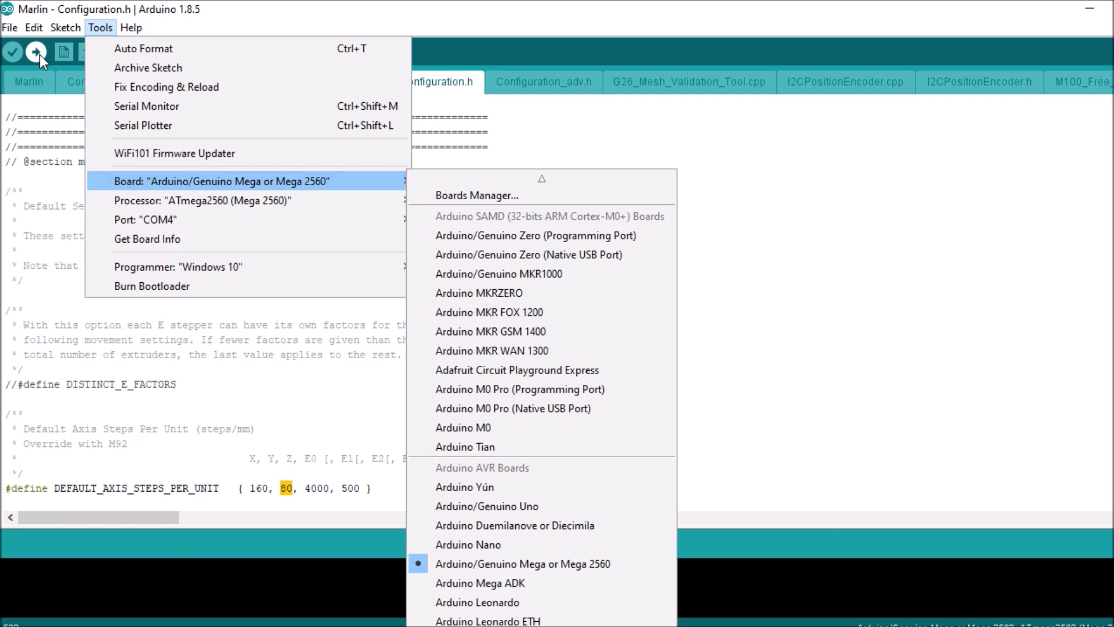
left_click(40, 54)
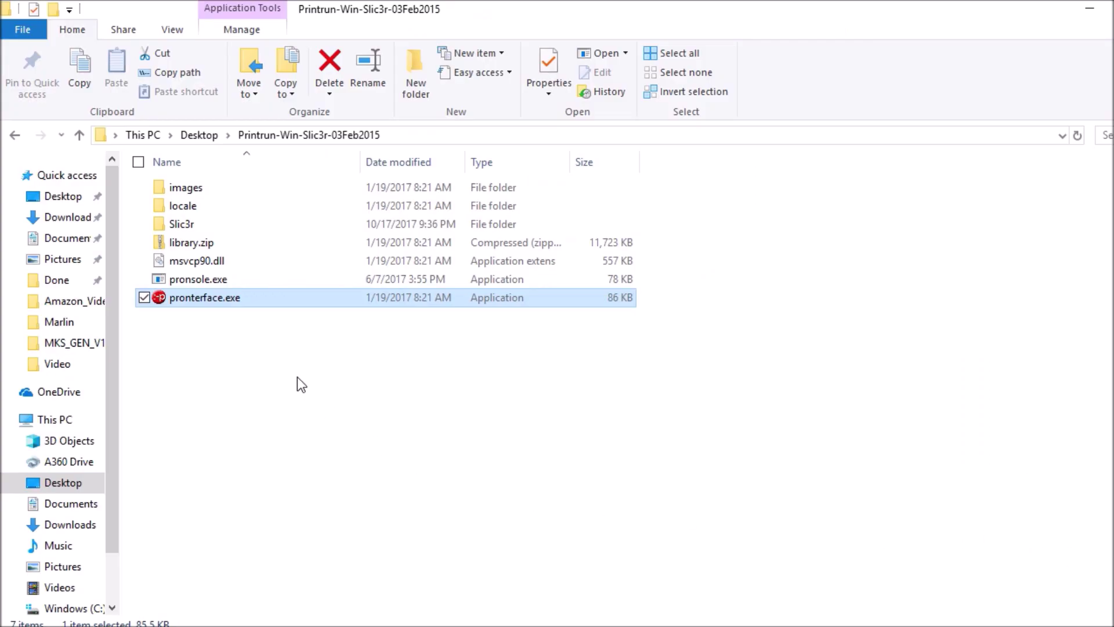
Launch pronterface.exe from the Printrun folder and connect to the printer on COM4 at 250000 baud
double_click(237, 307)
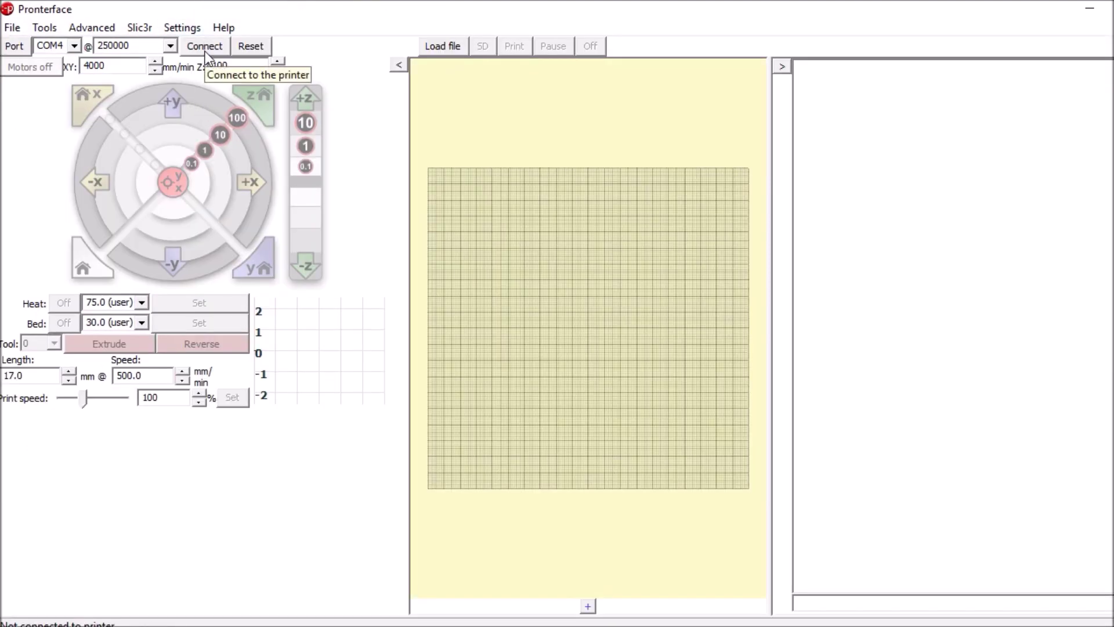
left_click(205, 47)
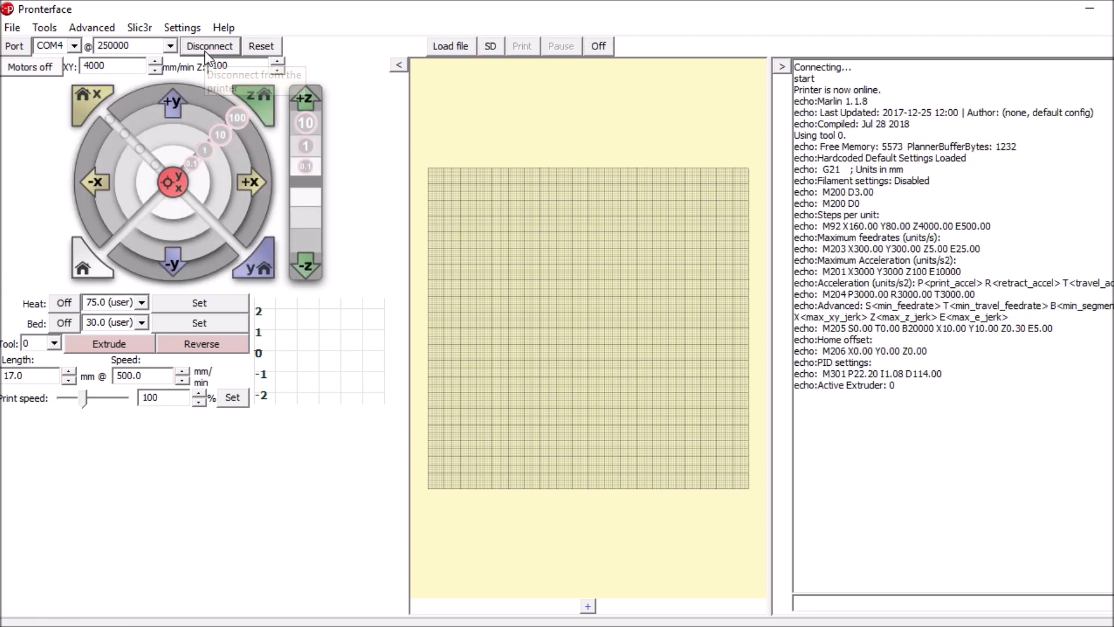